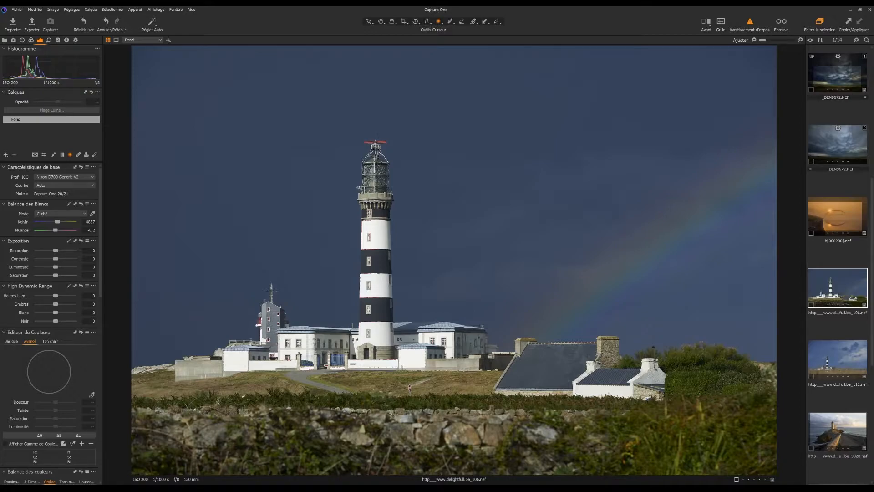
Review the lighthouse photo's metadata, including camera, lens and exposure information.
left_click(381, 21)
left_click(67, 40)
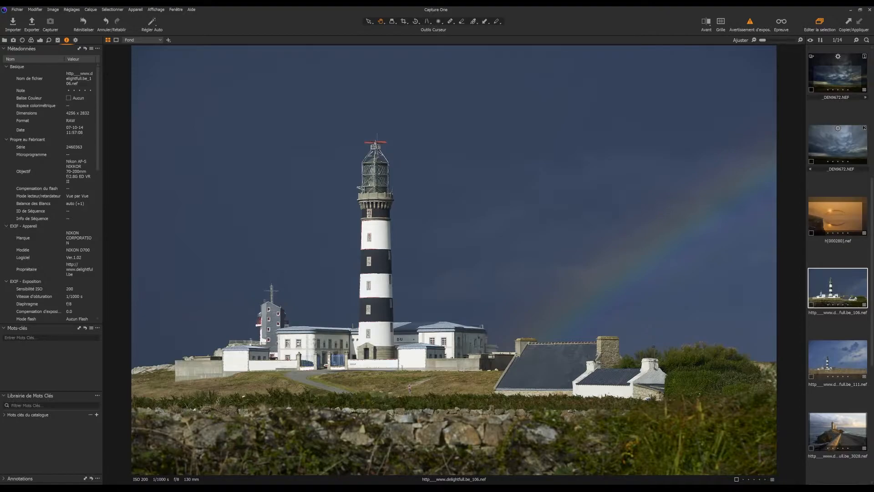
left_click(40, 41)
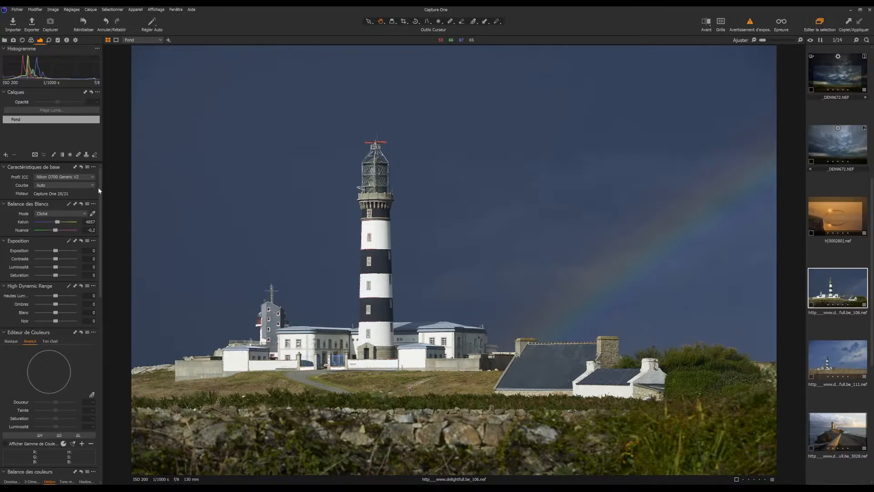
Set the white balance to the Ensoleillé preset and warm the colour temperature to 5414 K.
left_click(73, 214)
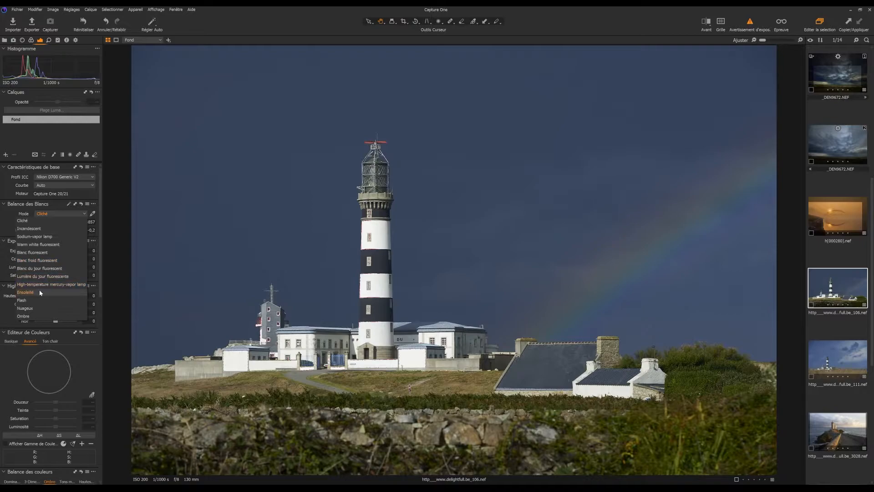
left_click(40, 292)
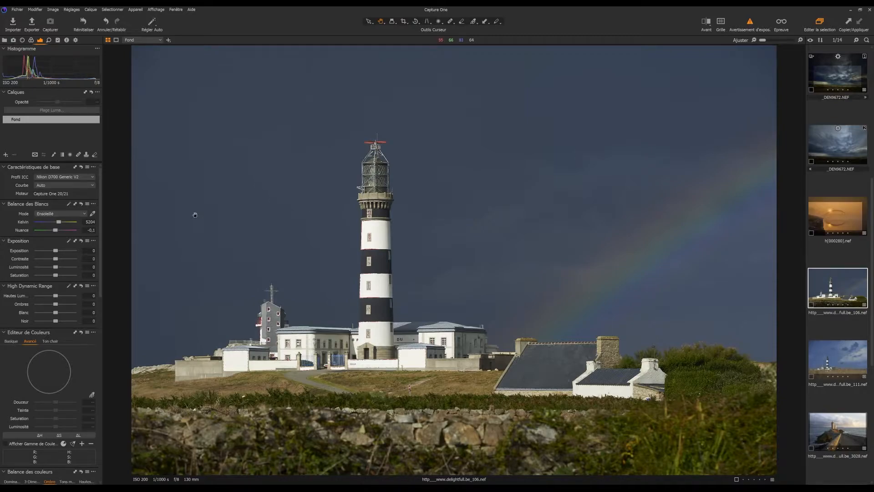
left_click_drag(60, 222, 60, 222)
left_click_drag(61, 223, 62, 223)
Set the haze correction (Correction du Voile) amount to 70 for the whole photo.
scroll(55, 263, "down", 5)
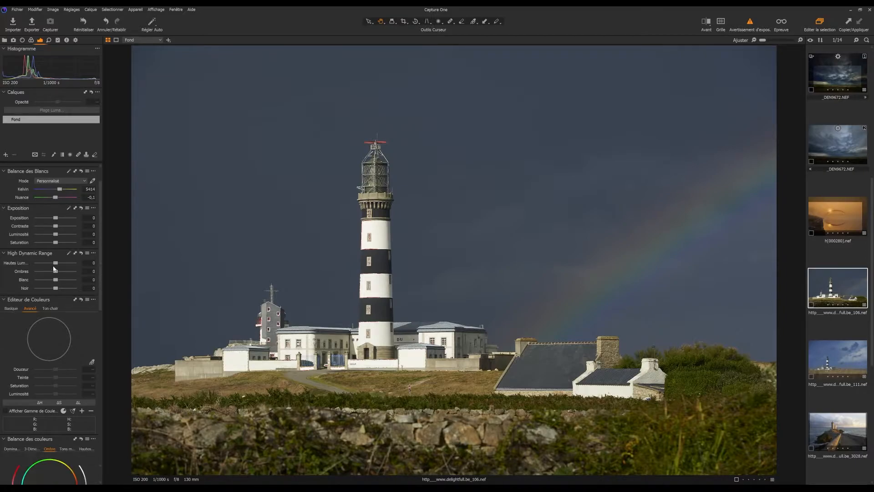
scroll(53, 265, "down", 12)
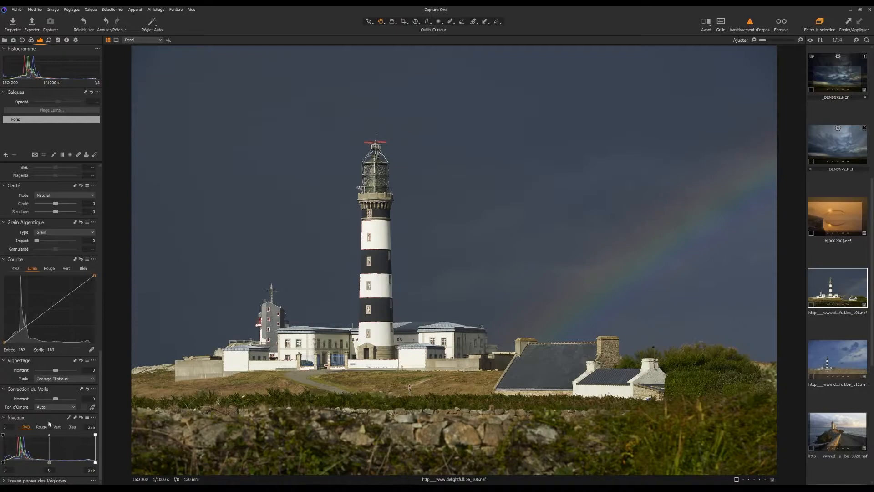
left_click_drag(56, 400, 69, 401)
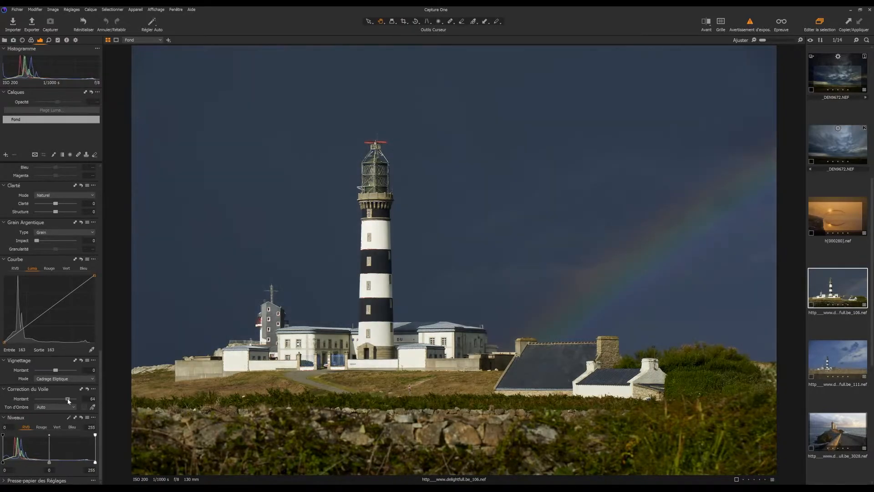
left_click_drag(69, 401, 70, 400)
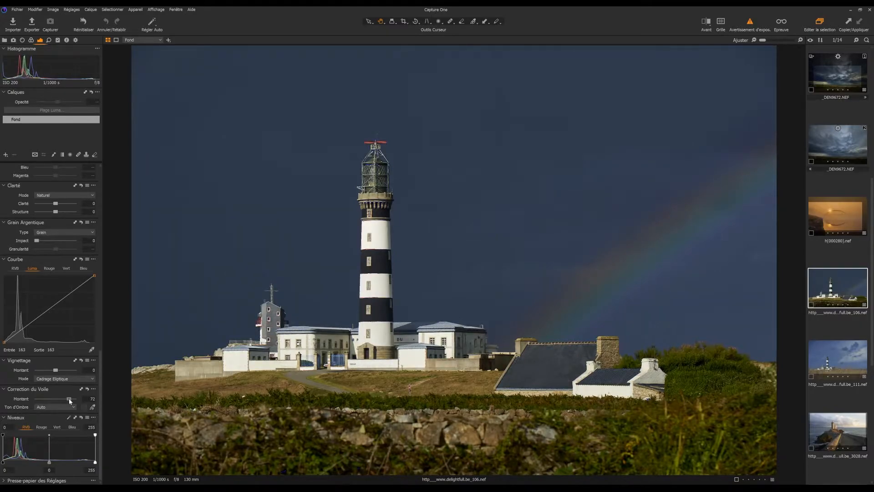
type("7")
Crop the photo at a 2x3 ratio to about 3934 × 2623 px, trimming the sky and the sides.
scroll(67, 335, "up", 3)
scroll(66, 335, "up", 8)
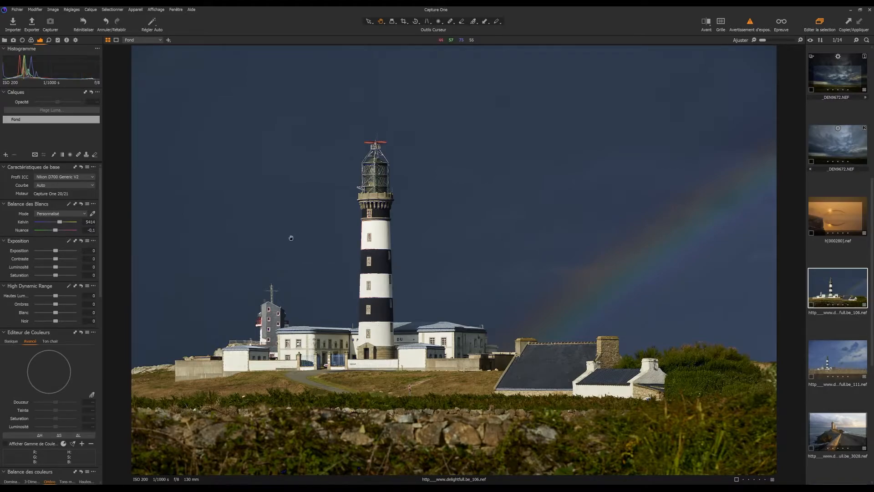
left_click(404, 25)
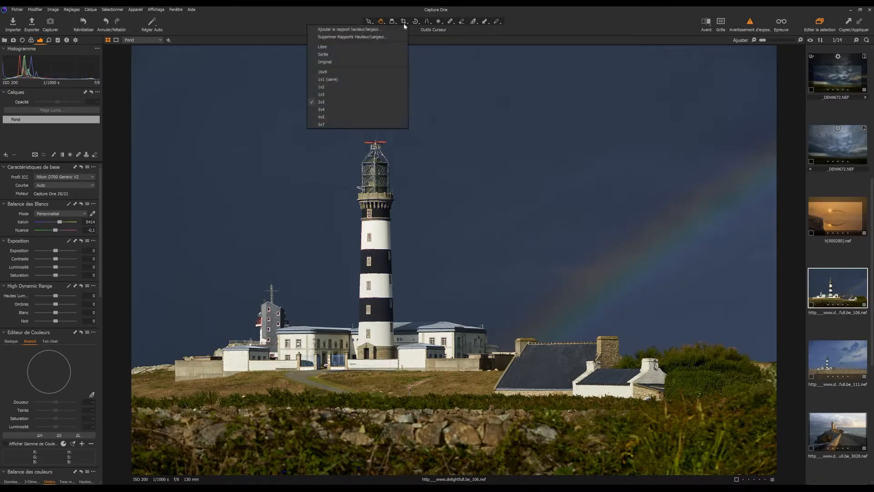
left_click(354, 102)
left_click_drag(134, 46, 189, 100)
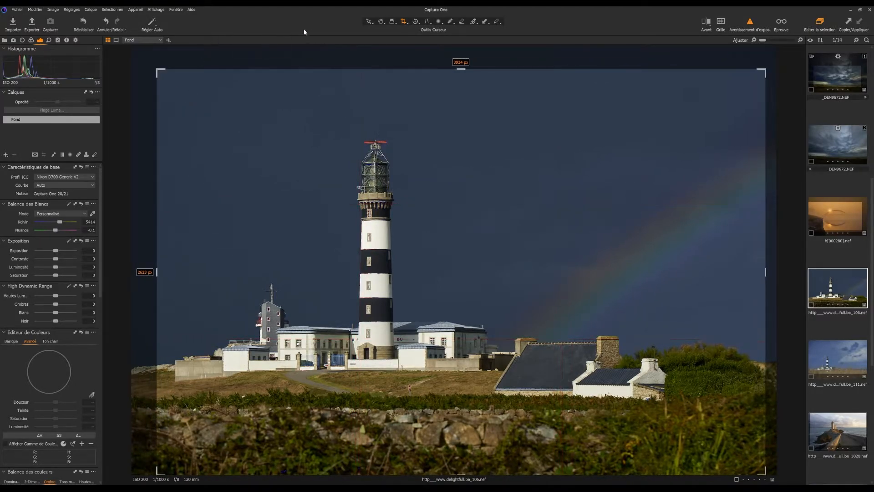
left_click(380, 21)
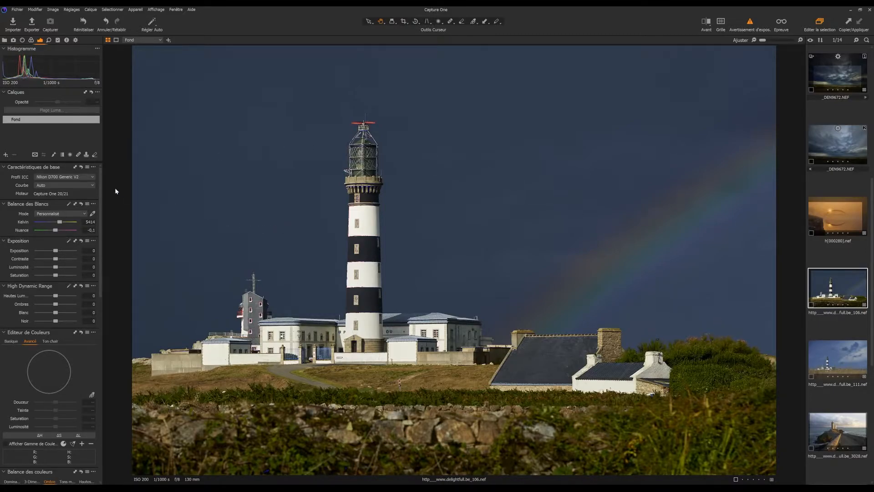
Add an adjustment layer with a radial gradient mask centred on the green bush beside the cottage.
left_click(70, 155)
left_click(6, 156)
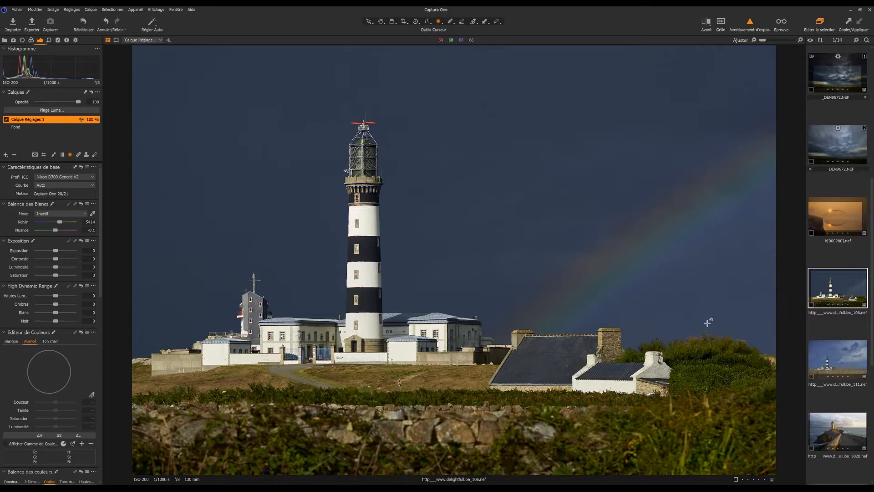
left_click_drag(718, 353, 535, 353)
left_click_drag(585, 275, 553, 390)
left_click_drag(654, 273, 658, 284)
mouse_move(731, 326)
left_mouse_down()
mouse_move(743, 330)
mouse_move(732, 328)
left_mouse_up()
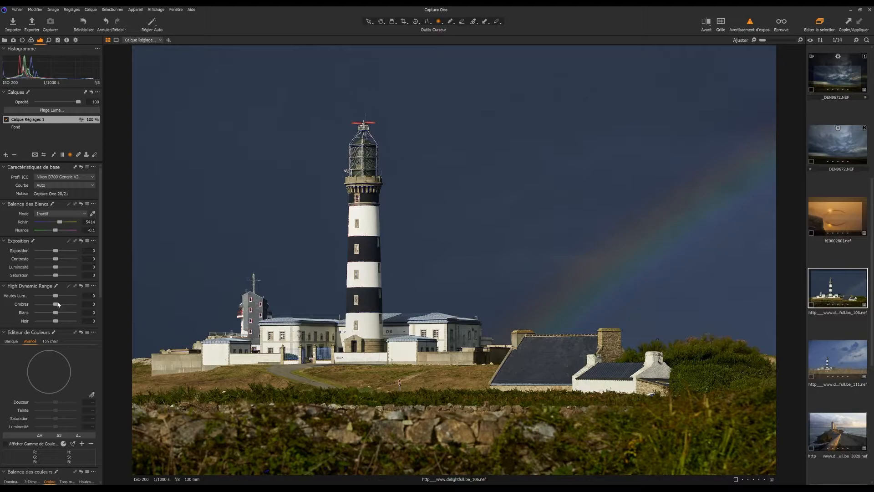
Lower the bush layer's Luminosité to -4 and compare the photo with the layer off and on.
left_click_drag(56, 269, 55, 269)
left_click(6, 120)
left_click(7, 119)
left_click_drag(680, 286, 678, 285)
Add a new empty adjustment layer and draw a large radial gradient mask centred on the rainbow.
left_click(6, 155)
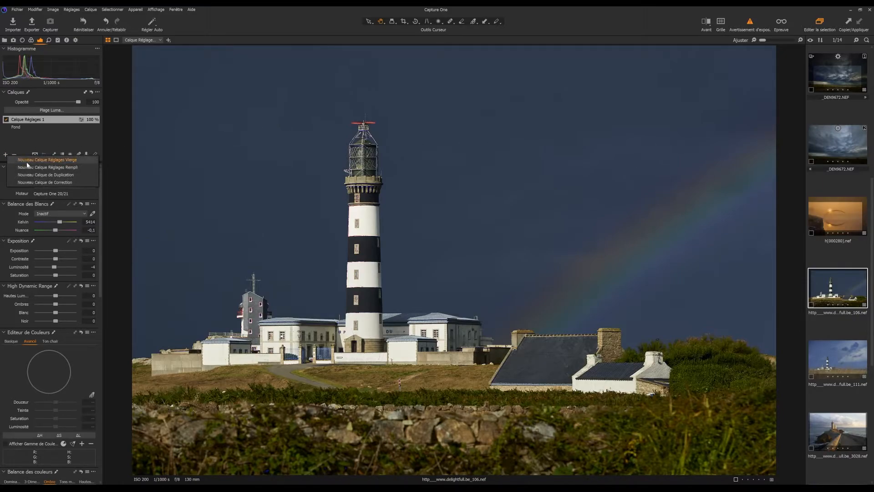
left_click(45, 160)
left_click(71, 155)
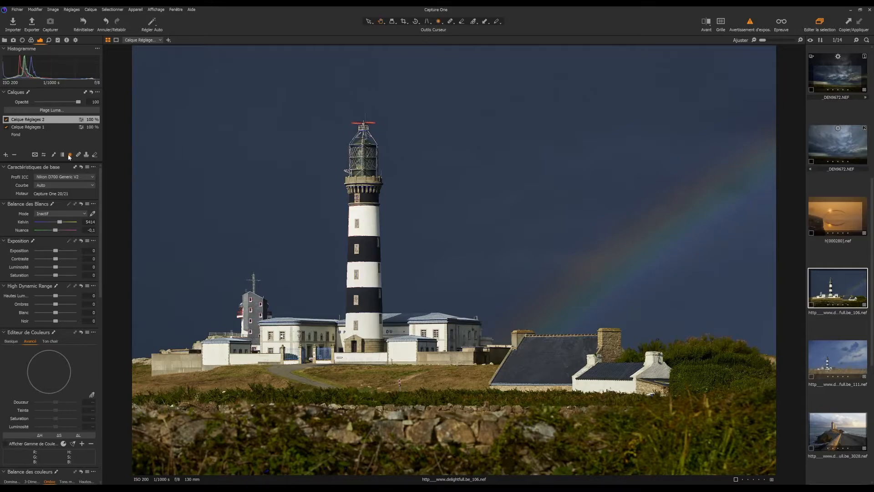
left_click_drag(625, 260, 362, 456)
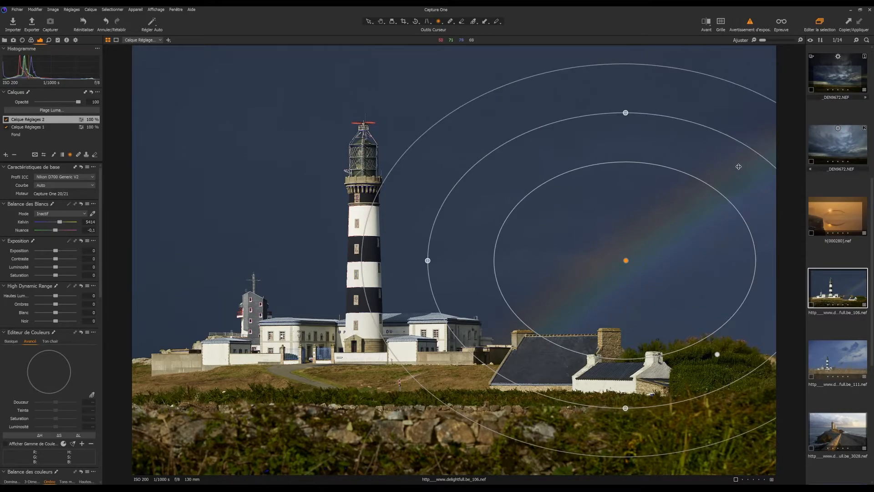
Rotate, narrow and reposition the radial mask so its ellipse follows the rainbow's diagonal.
left_click_drag(751, 152, 659, 89)
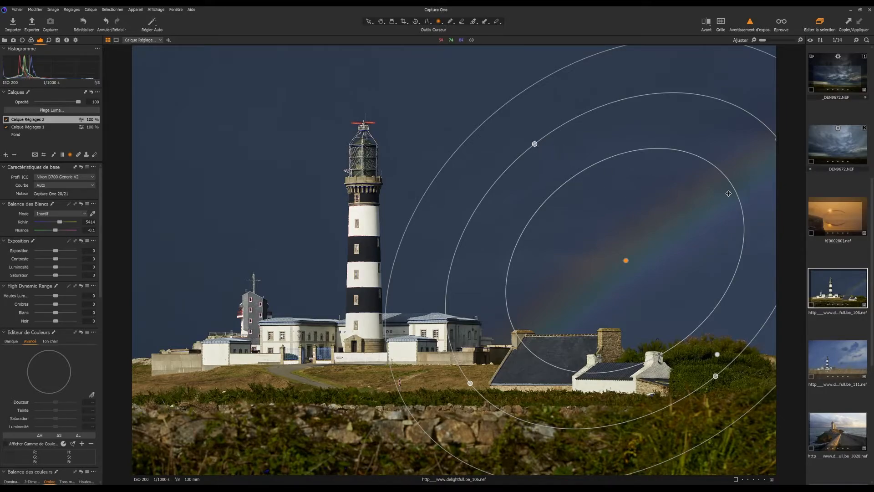
left_click_drag(535, 144, 575, 195)
left_click_drag(679, 198, 702, 178)
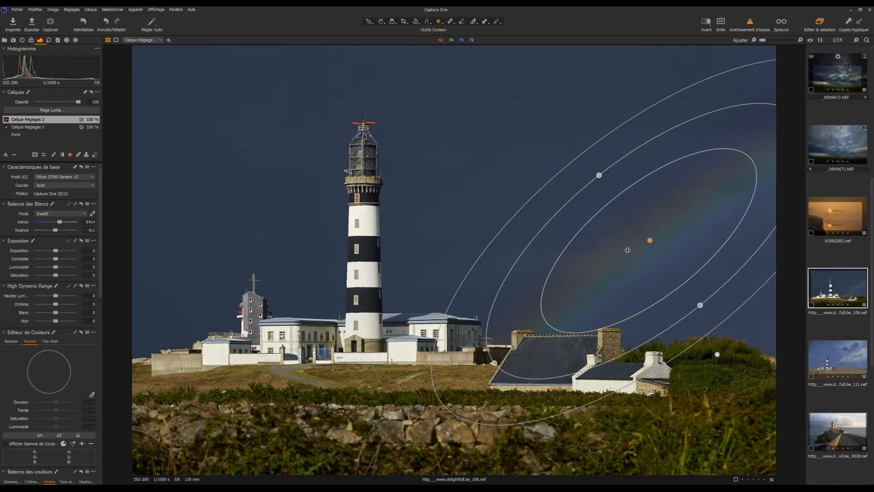
left_click_drag(649, 240, 642, 238)
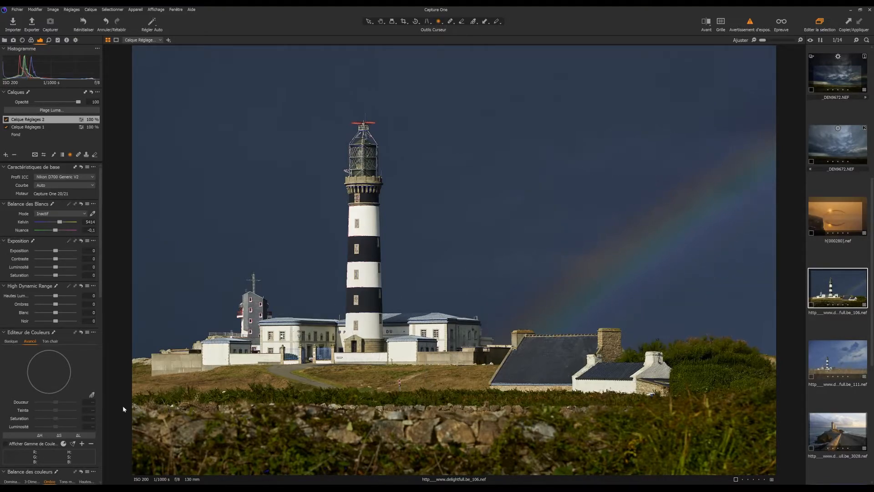
Set the rainbow layer's Clarté to 44 and Structure to 4, comparing the effect with the layer off and on.
scroll(68, 242, "down", 15)
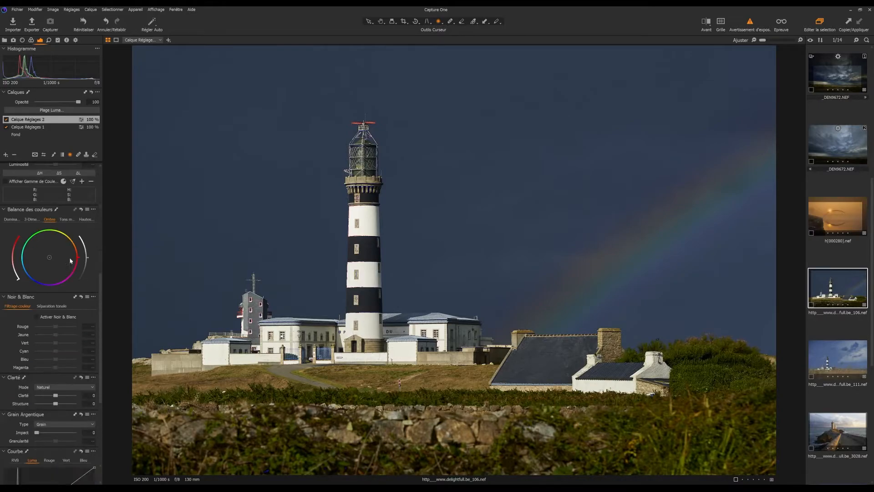
mouse_move(56, 265)
left_mouse_down()
mouse_move(67, 266)
mouse_move(55, 273)
left_mouse_up()
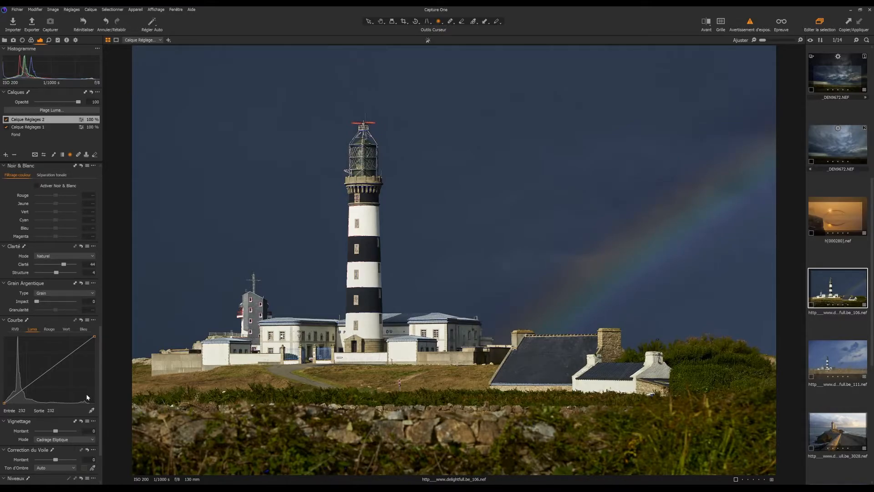
left_click(6, 119)
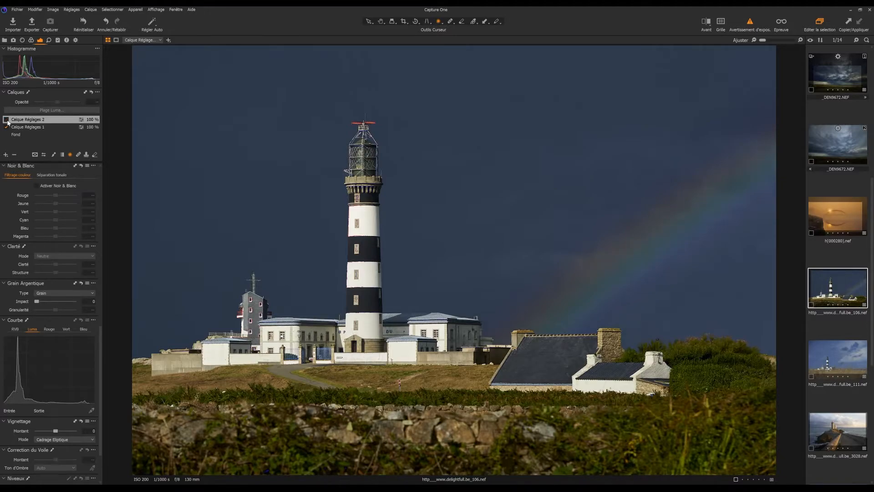
left_click(7, 119)
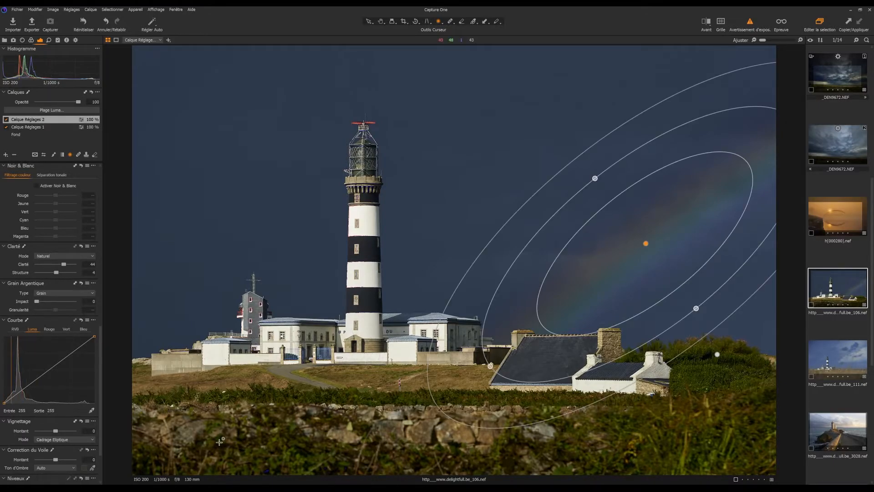
On the Fond layer, lower the highlights slightly and raise the contrast a little.
left_click(28, 136)
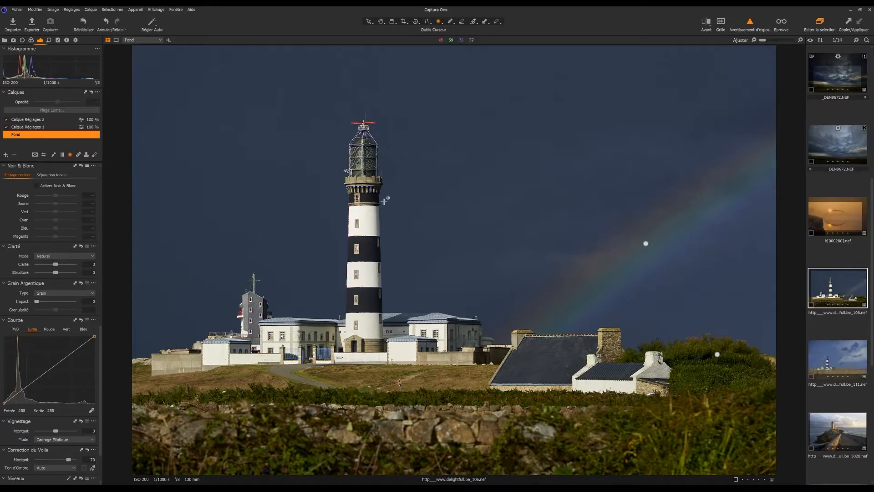
left_click(380, 22)
scroll(62, 285, "up", 10)
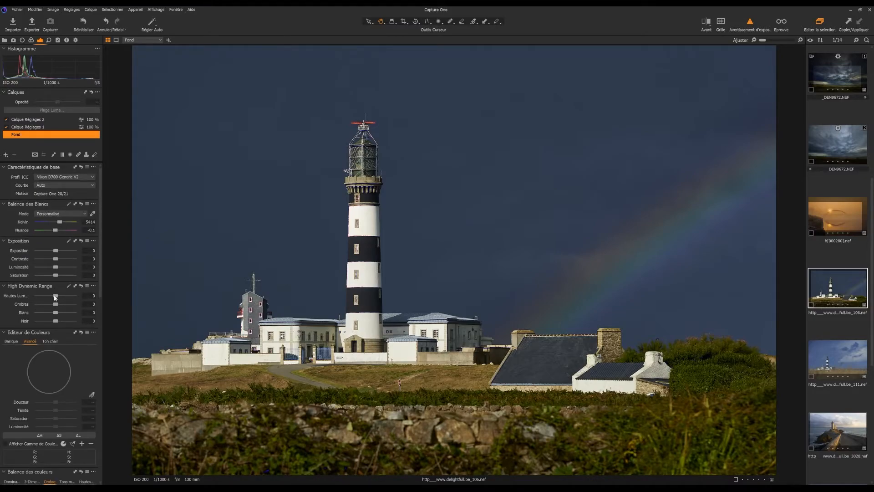
left_click_drag(55, 295, 52, 312)
left_click_drag(56, 259, 57, 259)
Tint the Fond layer's shadows slightly blue and darken them in the colour balance, and turn off the exposure warning.
scroll(73, 340, "down", 5)
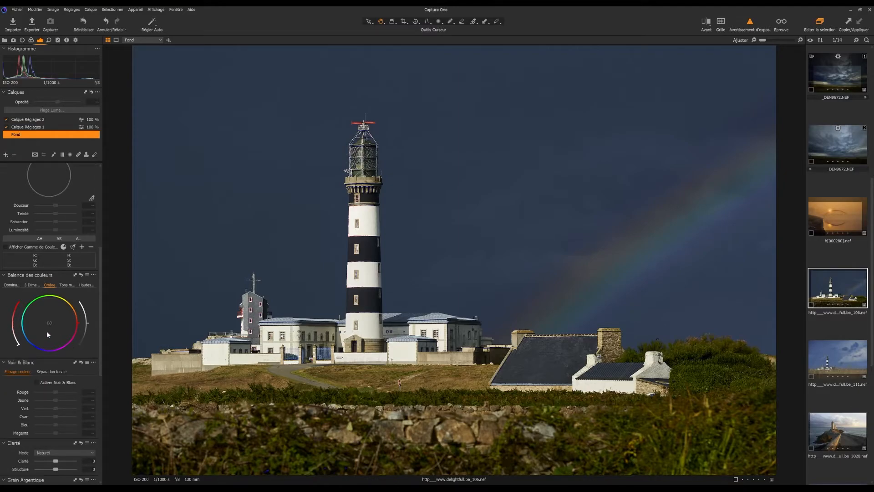
mouse_move(88, 323)
left_mouse_down()
mouse_move(85, 309)
mouse_move(95, 328)
left_mouse_up()
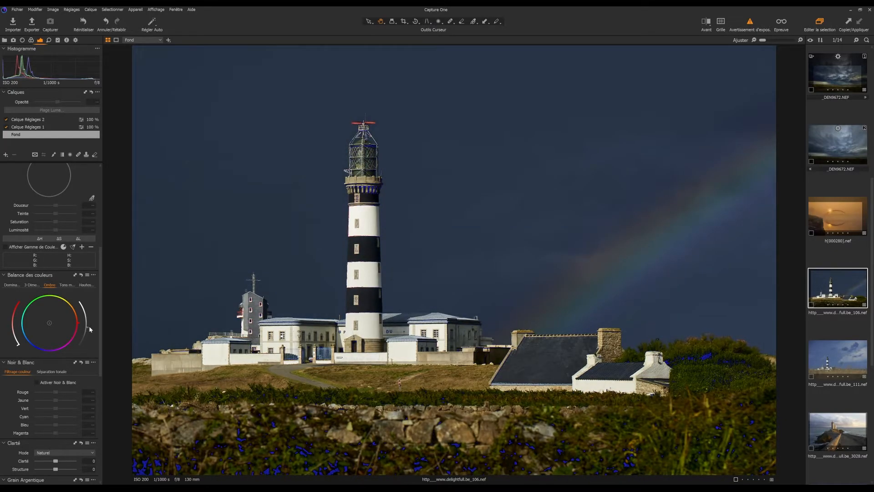
double_click(88, 329)
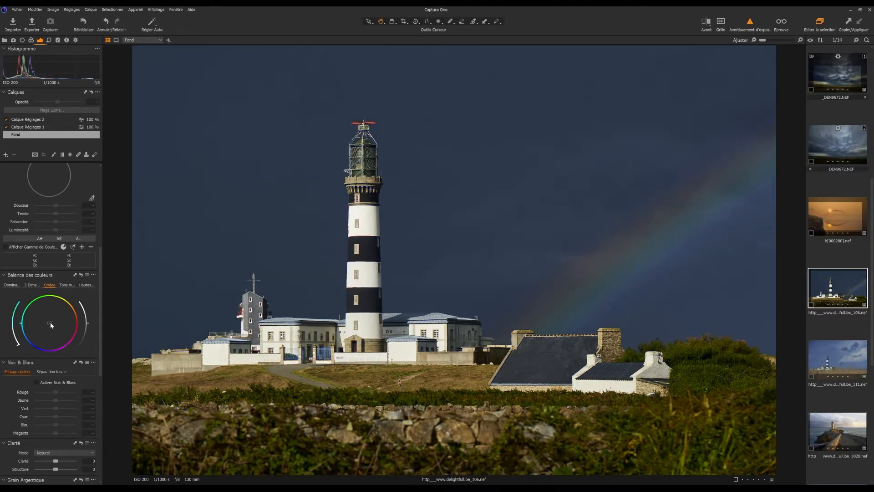
left_click_drag(47, 327, 48, 325)
left_click_drag(88, 324, 88, 329)
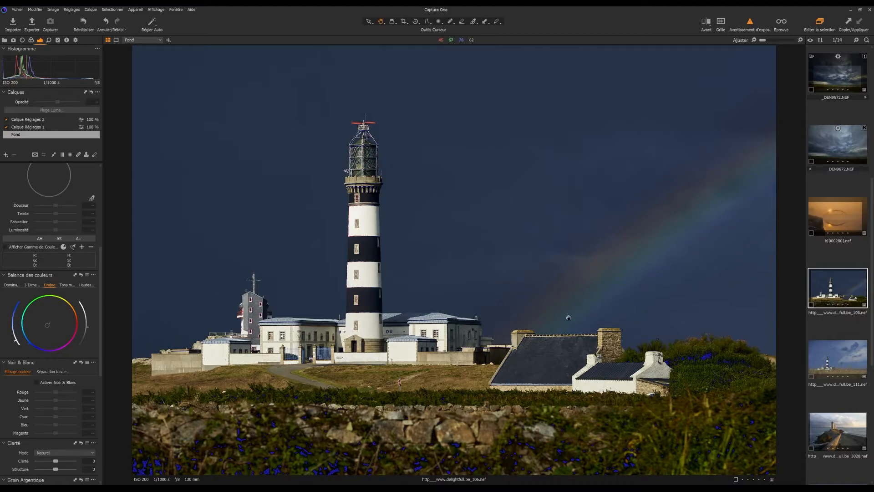
left_click(750, 22)
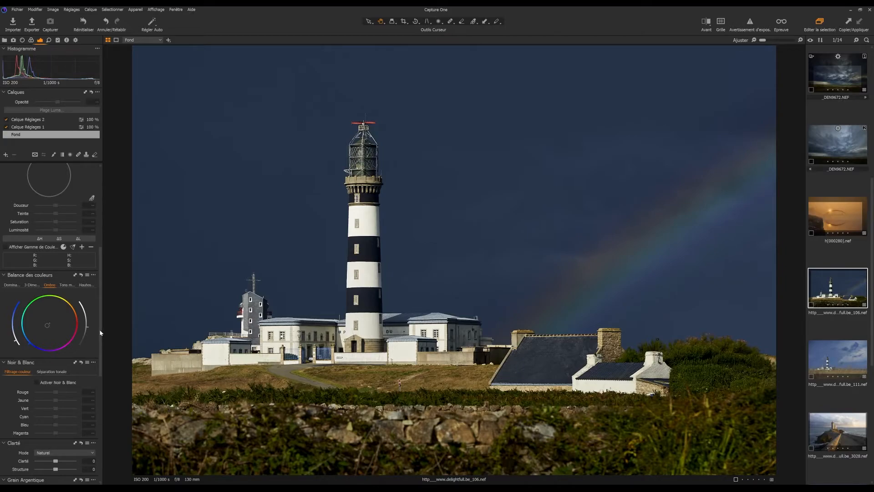
Tint the Fond layer's midtones towards blue and darken them slightly in the colour balance.
left_click(66, 285)
mouse_move(89, 325)
left_mouse_down()
mouse_move(87, 311)
mouse_move(88, 323)
left_mouse_up()
left_click_drag(51, 322, 32, 343)
left_click_drag(11, 335, 15, 342)
left_click_drag(88, 325, 88, 330)
Raise the Luminosité slightly on the rainbow layer, Calque Réglages 2.
left_click(56, 120)
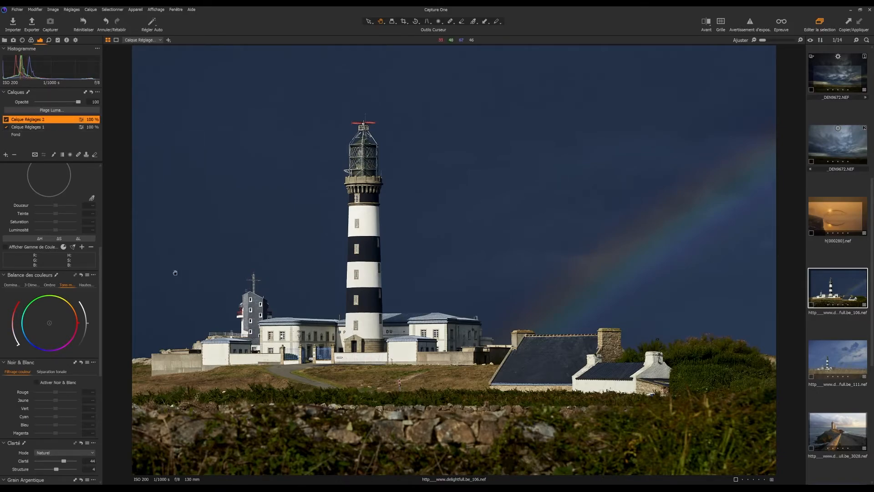
scroll(98, 329, "up", 5)
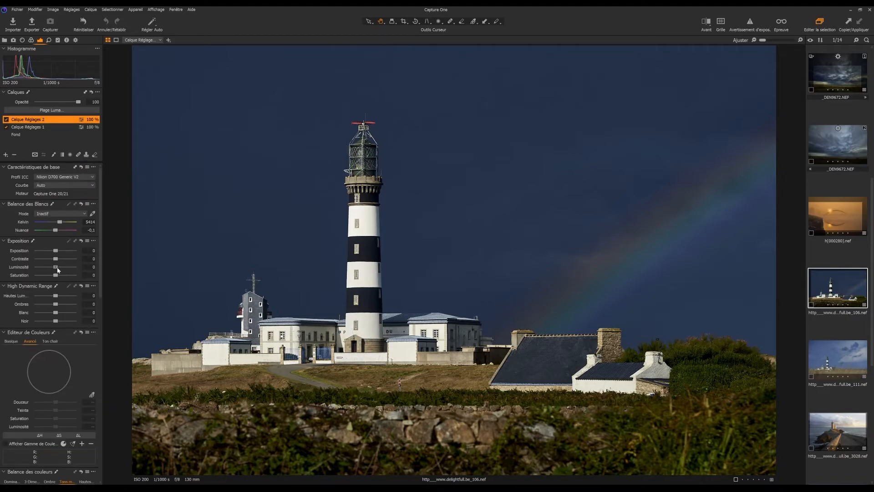
left_click_drag(58, 270, 58, 269)
Change the rainbow layer's Clarté mode to Puissant.
scroll(63, 276, "down", 10)
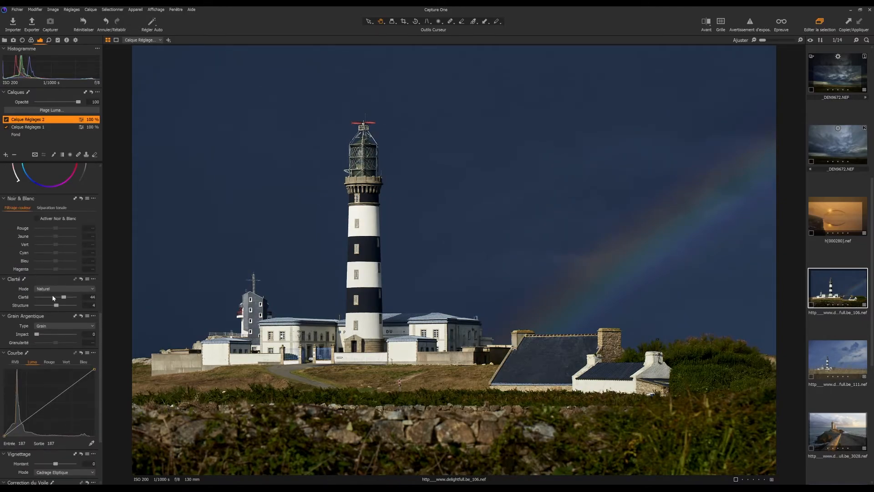
left_click(68, 288)
left_click(62, 303)
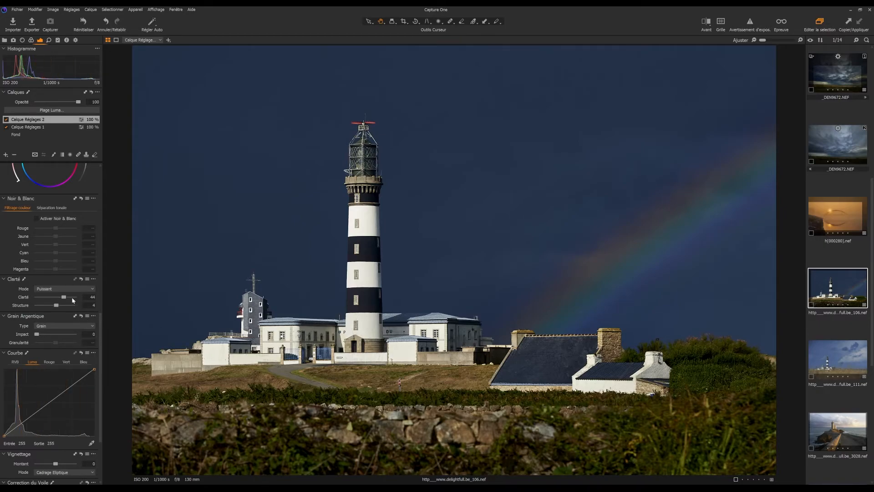
Set the rainbow layer's Clarté to 59 and darken its shadows slightly in the colour balance.
left_click_drag(66, 297, 69, 300)
scroll(65, 310, "up", 4)
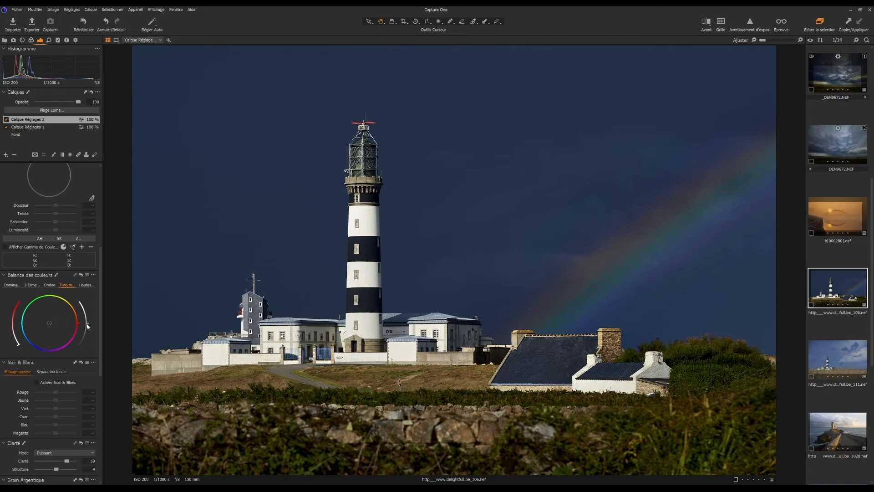
left_click(49, 286)
mouse_move(87, 323)
left_mouse_down()
mouse_move(81, 306)
mouse_move(84, 324)
left_mouse_up()
Set the vignetting Montant to -0,5 on the Fond layer.
left_click(30, 135)
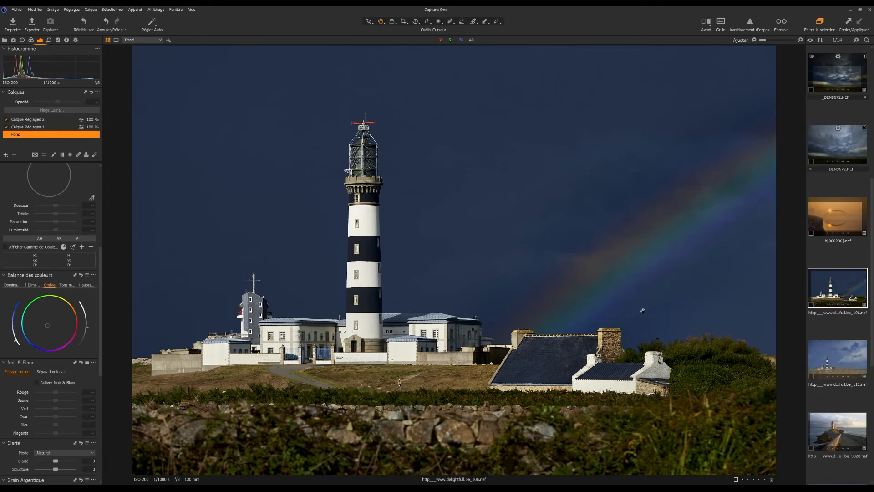
scroll(78, 324, "down", 3)
scroll(56, 346, "down", 5)
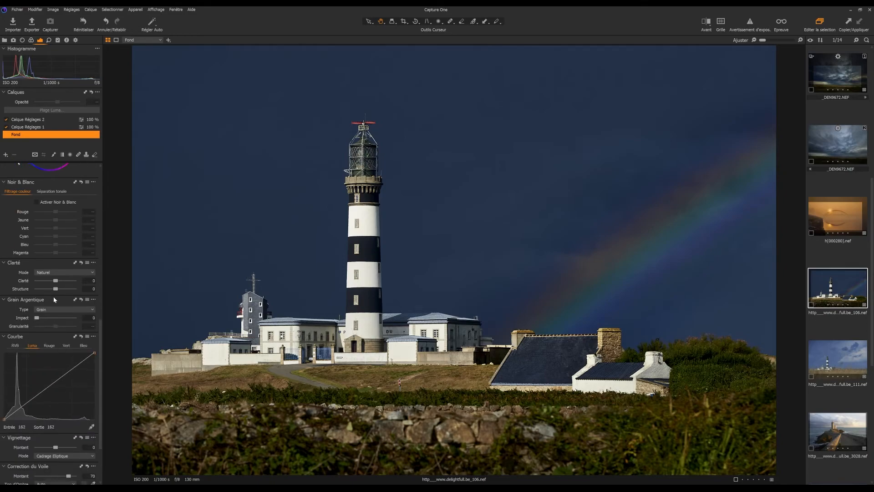
left_click_drag(55, 370, 54, 373)
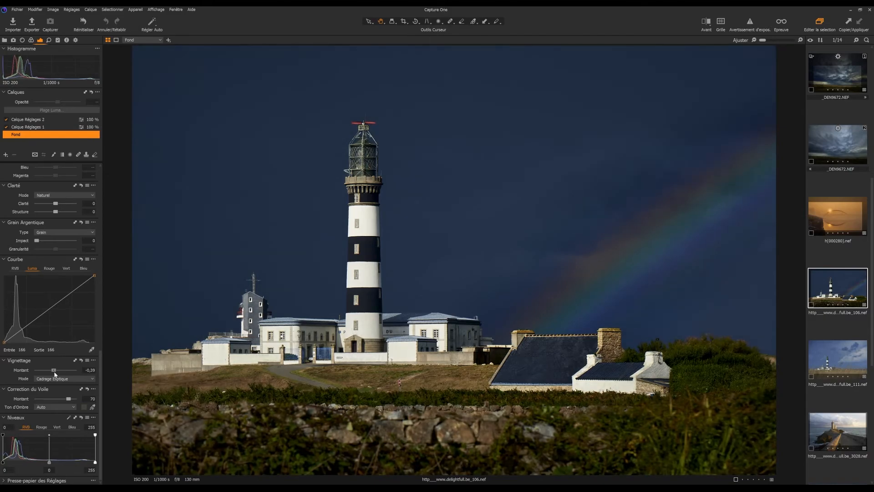
double_click(55, 373)
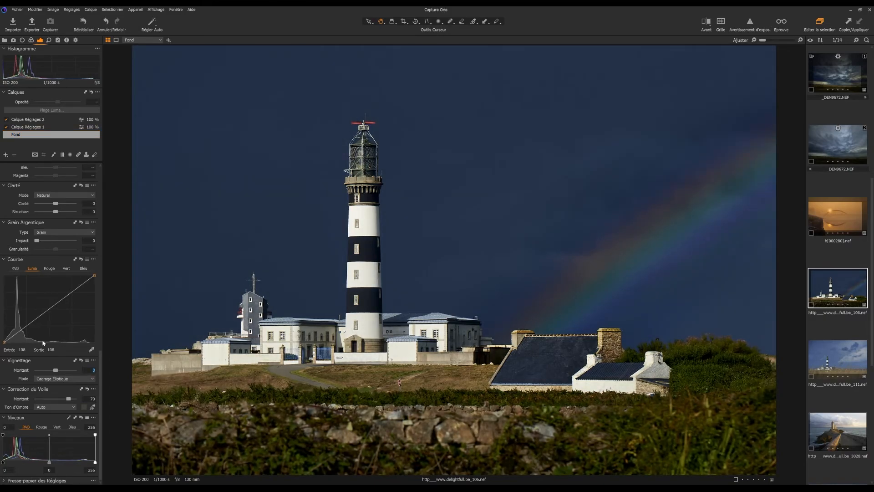
type("-0,5")
key("Return")
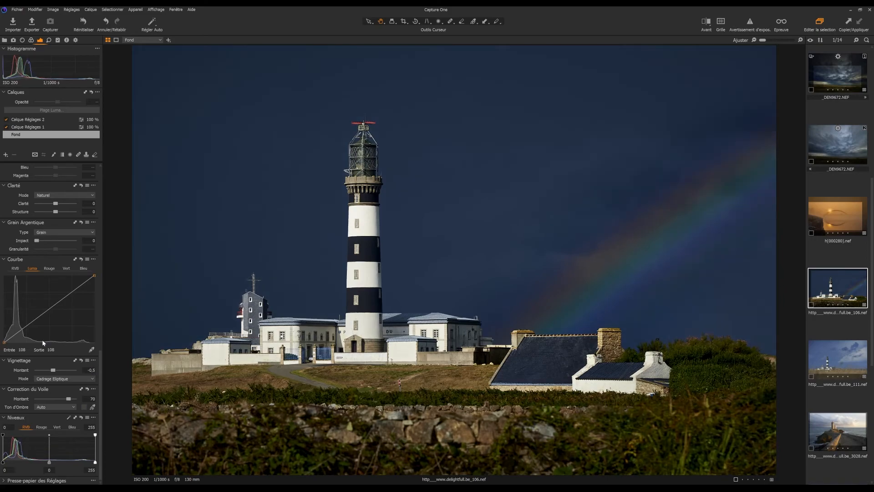